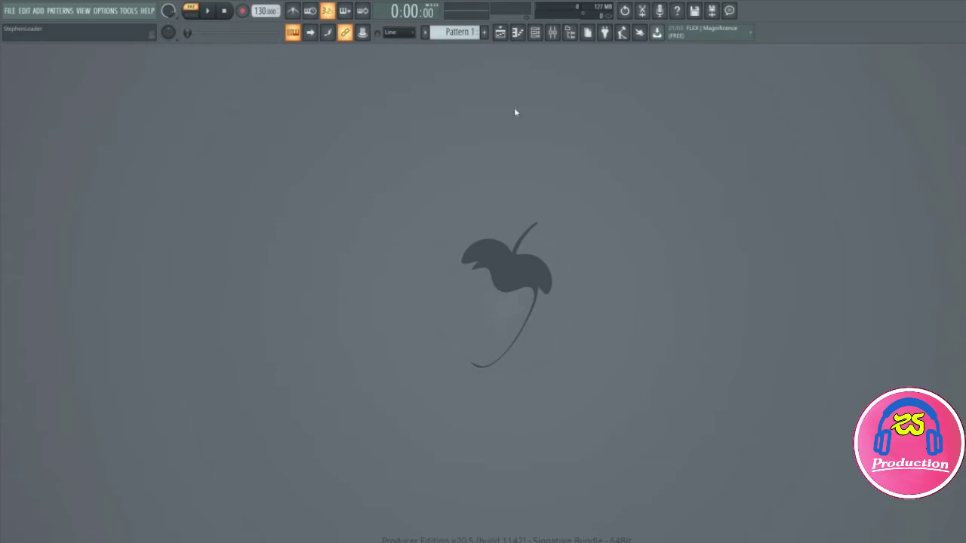
# Add an FL Keys channel beside Kick, Clap, Hat and Snare, and open its piano roll
pyautogui.click(543, 33)
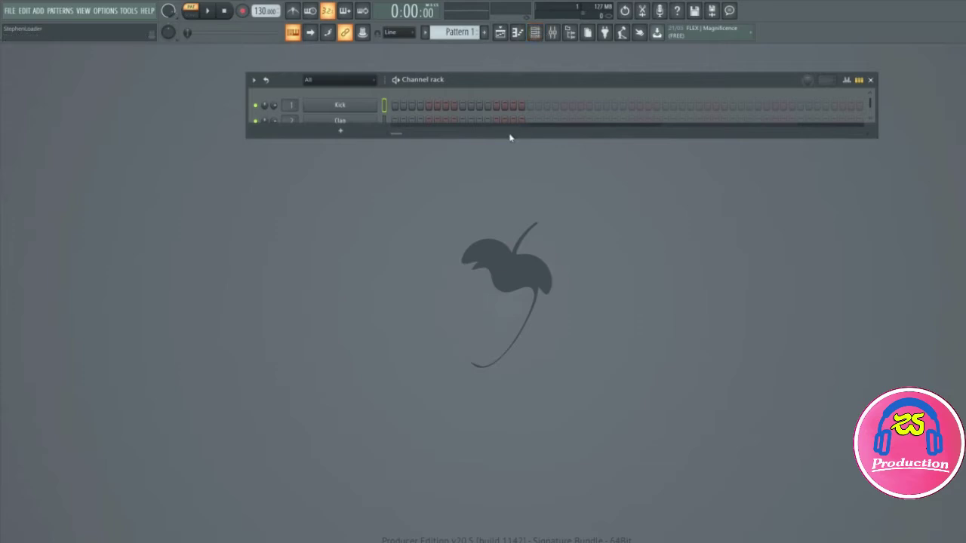
pyautogui.moveTo(507, 136); pyautogui.dragTo(506, 205)
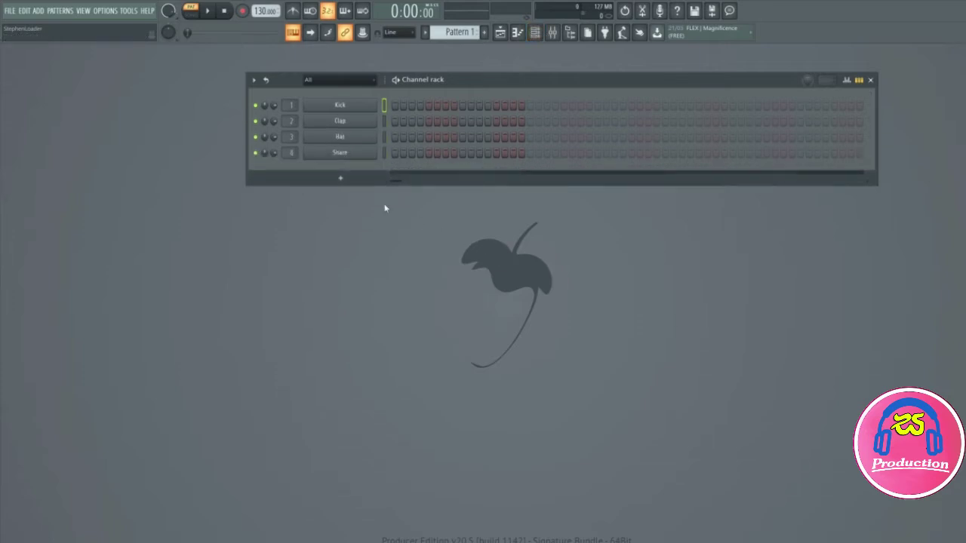
pyautogui.click(341, 181)
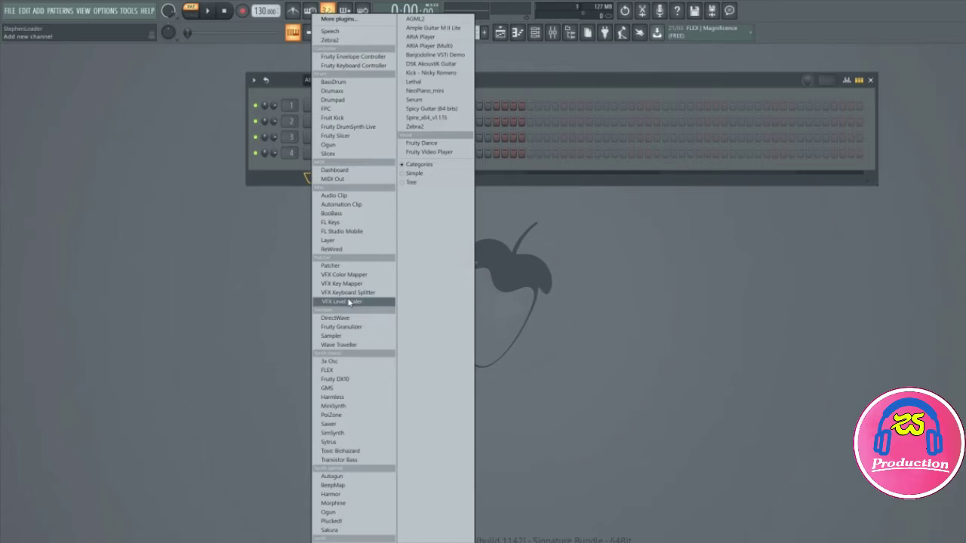
pyautogui.click(348, 223)
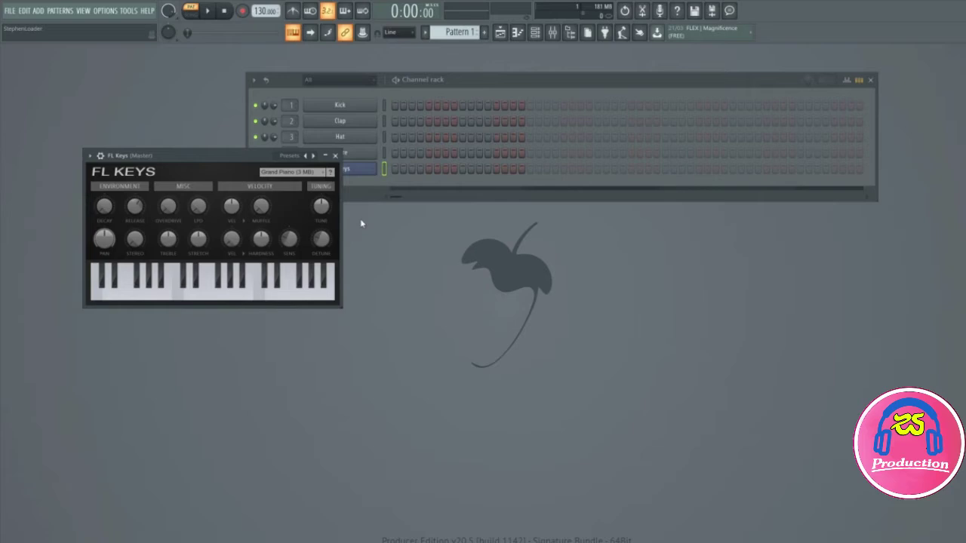
pyautogui.click(519, 33)
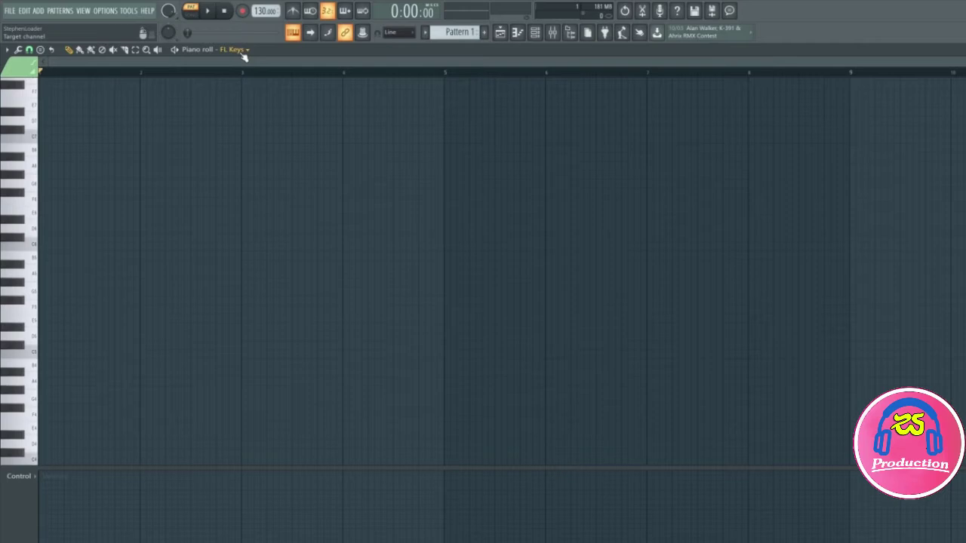
# Place three C5–E5–G5 triads at the start of the FL Keys pattern
pyautogui.click(47, 355)
pyautogui.click(55, 363)
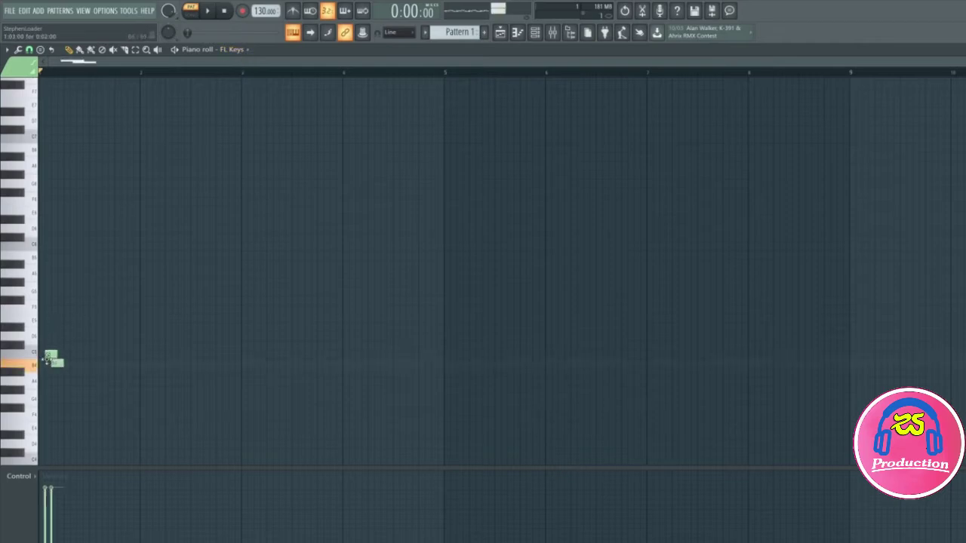
pyautogui.moveTo(49, 355); pyautogui.dragTo(41, 317)
pyautogui.click(44, 292)
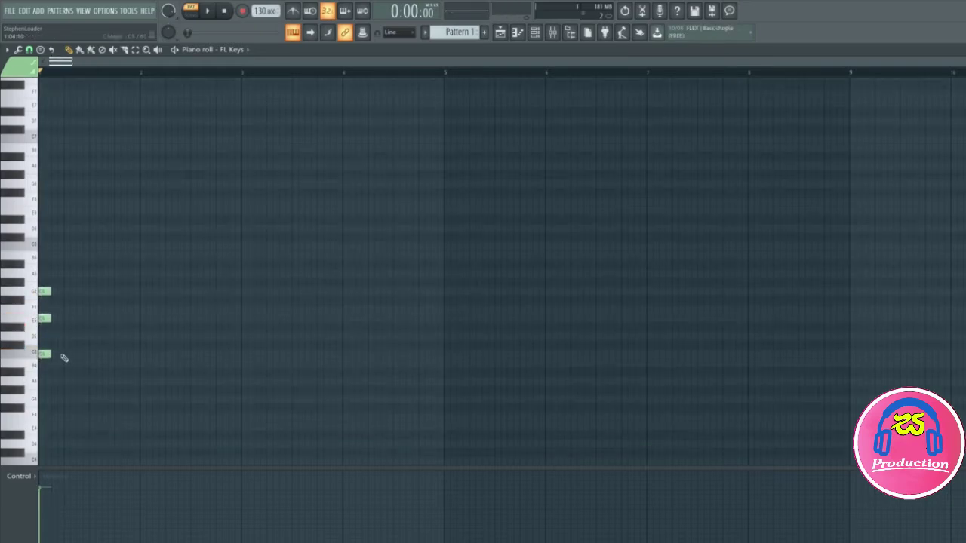
pyautogui.click(62, 354)
pyautogui.click(68, 317)
pyautogui.click(65, 294)
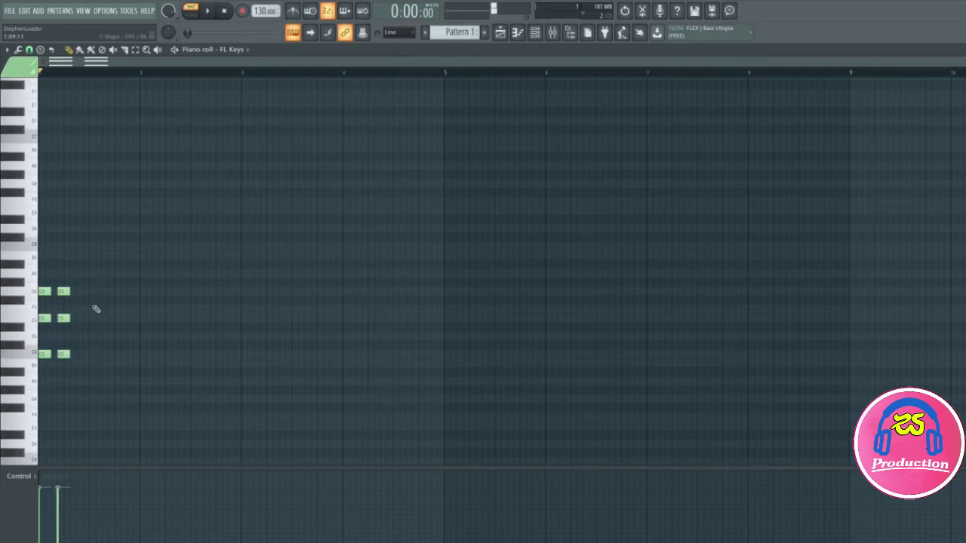
pyautogui.click(80, 355)
pyautogui.click(80, 318)
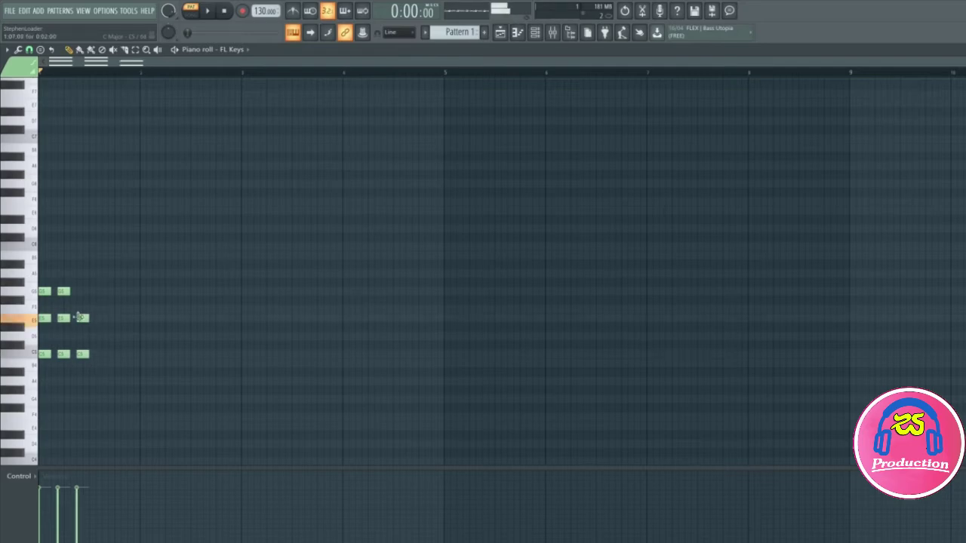
pyautogui.click(78, 291)
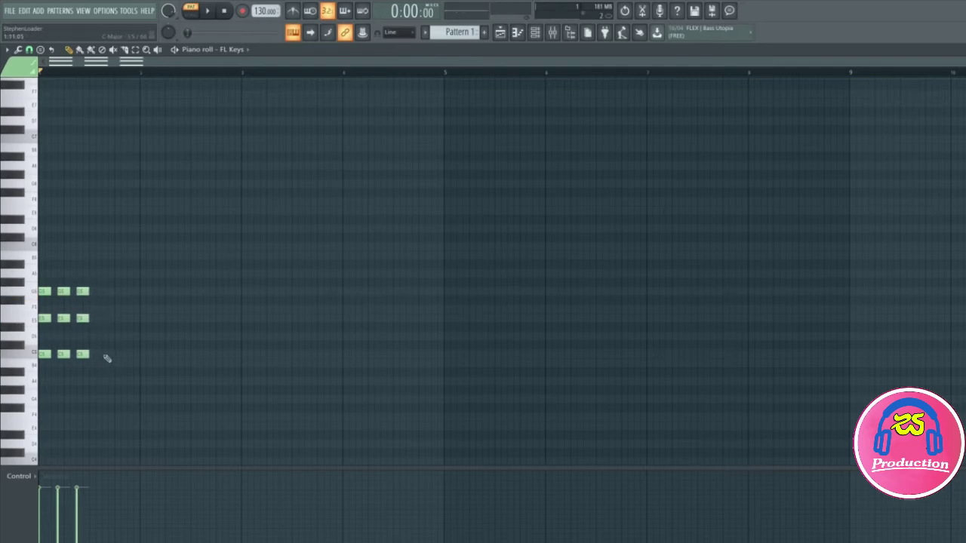
# Add two C5–F5–A5 chords after the triads and play the pattern back
pyautogui.click(105, 355)
pyautogui.click(106, 309)
pyautogui.click(107, 273)
pyautogui.click(132, 354)
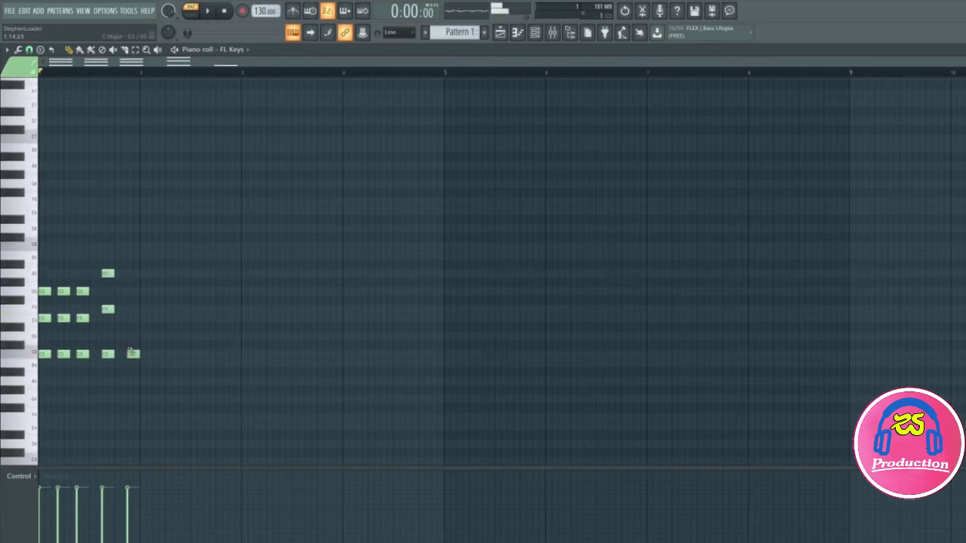
pyautogui.click(131, 309)
pyautogui.moveTo(130, 310); pyautogui.dragTo(126, 310)
pyautogui.click(128, 273)
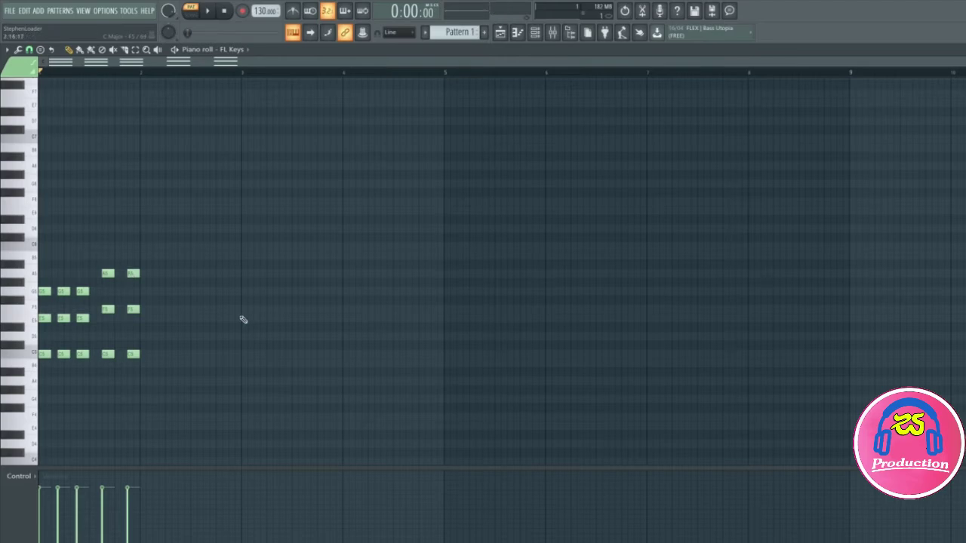
pyautogui.press('space')
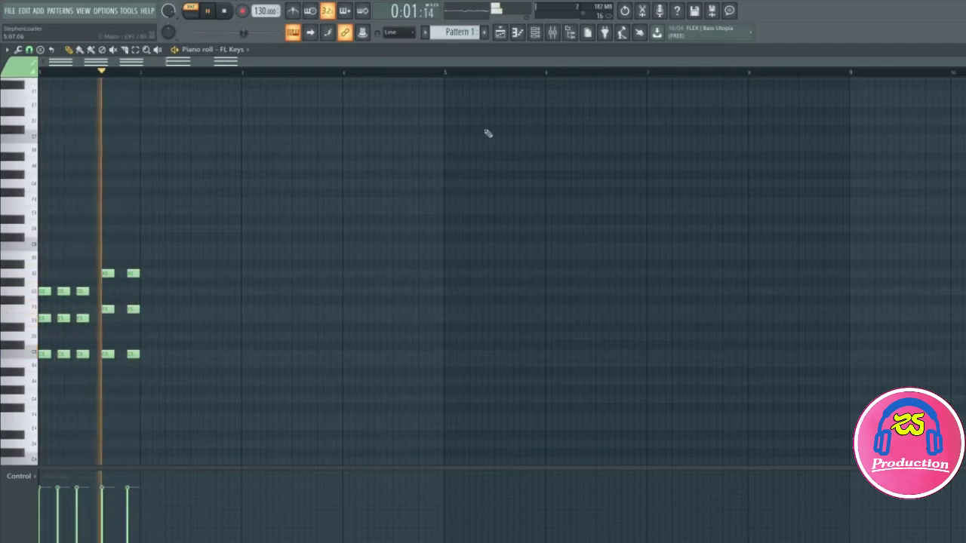
pyautogui.press('space')
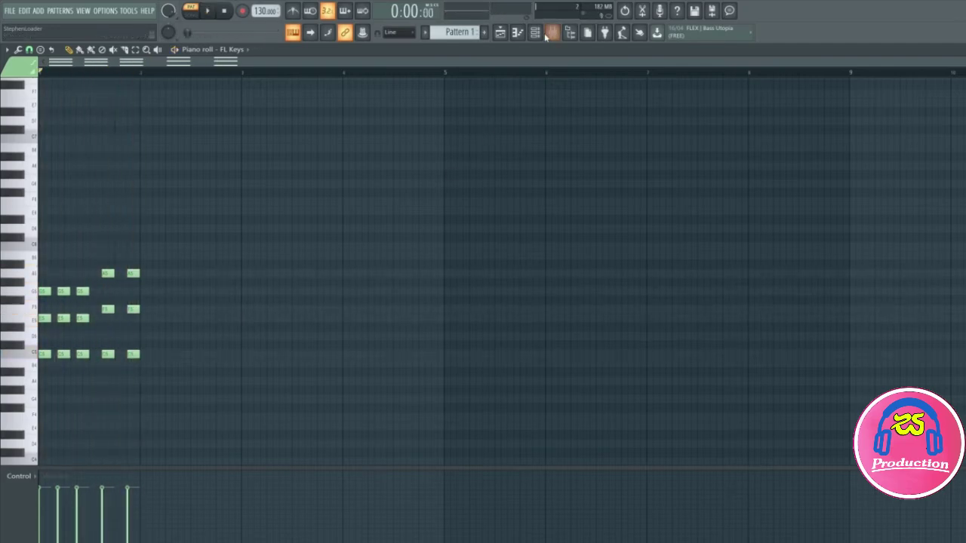
# Route FL Keys to mixer insert 5 and load Fruity Free Filter into its first slot
pyautogui.click(537, 33)
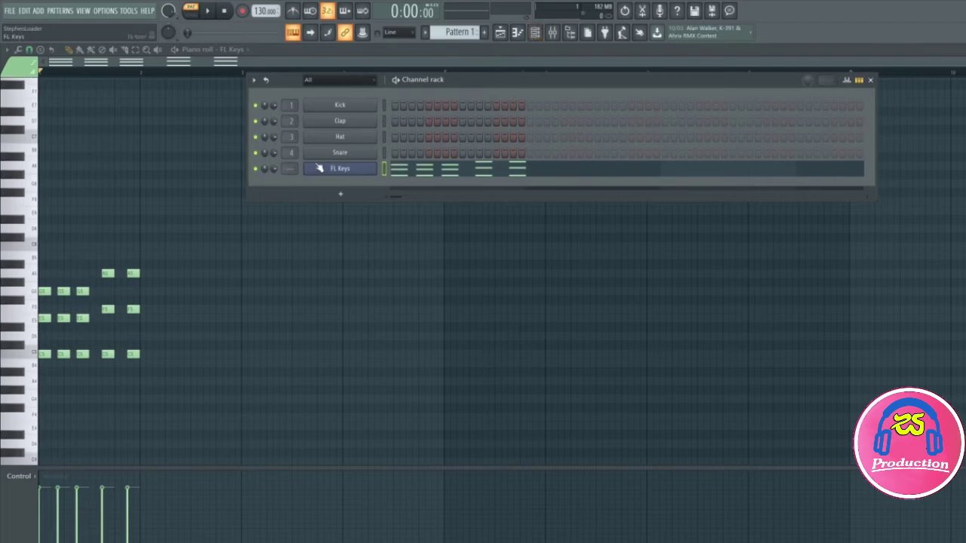
pyautogui.scroll(1, 292, 168)
pyautogui.click(552, 32)
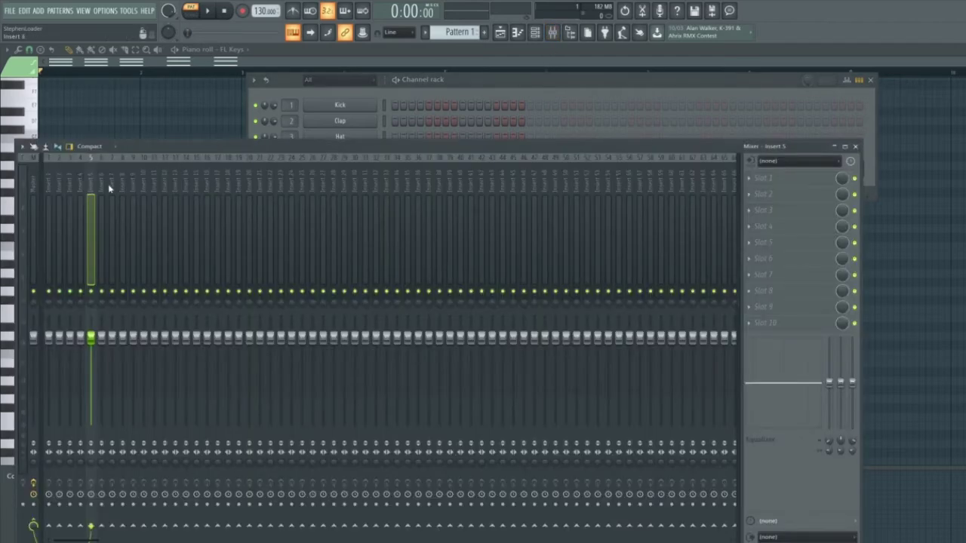
pyautogui.click(752, 179)
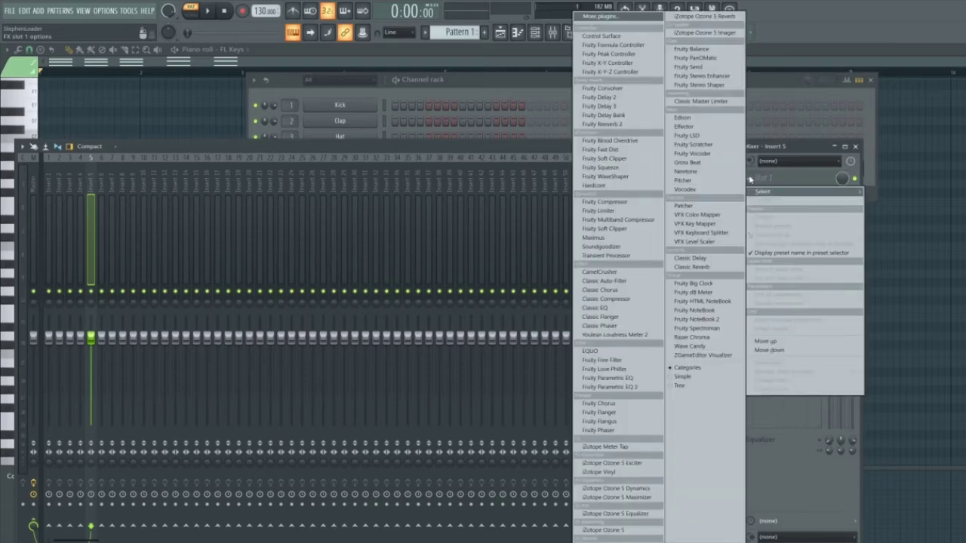
pyautogui.click(648, 360)
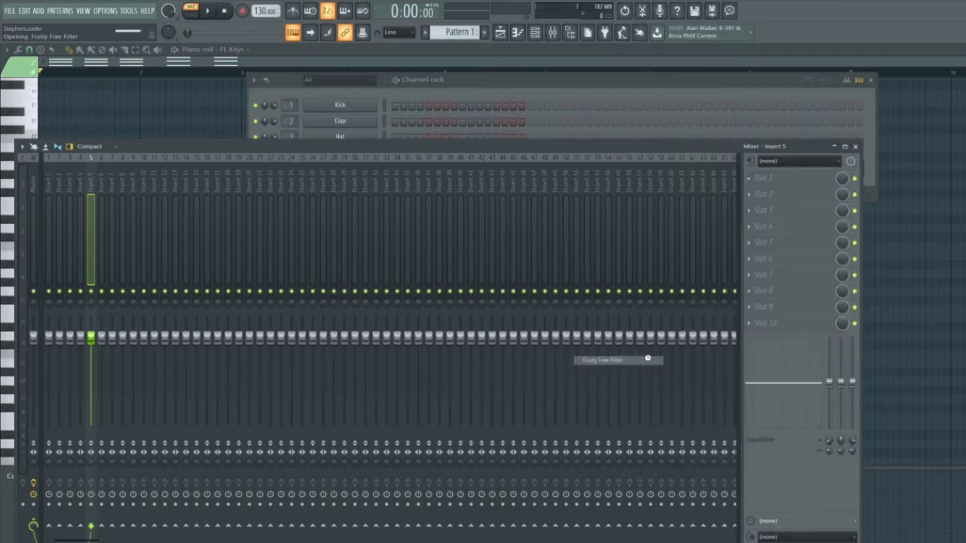
# Move the filter window over the mixer, set cutoff to 16000 Hz, and listen to the melody
pyautogui.moveTo(137, 134); pyautogui.dragTo(321, 160)
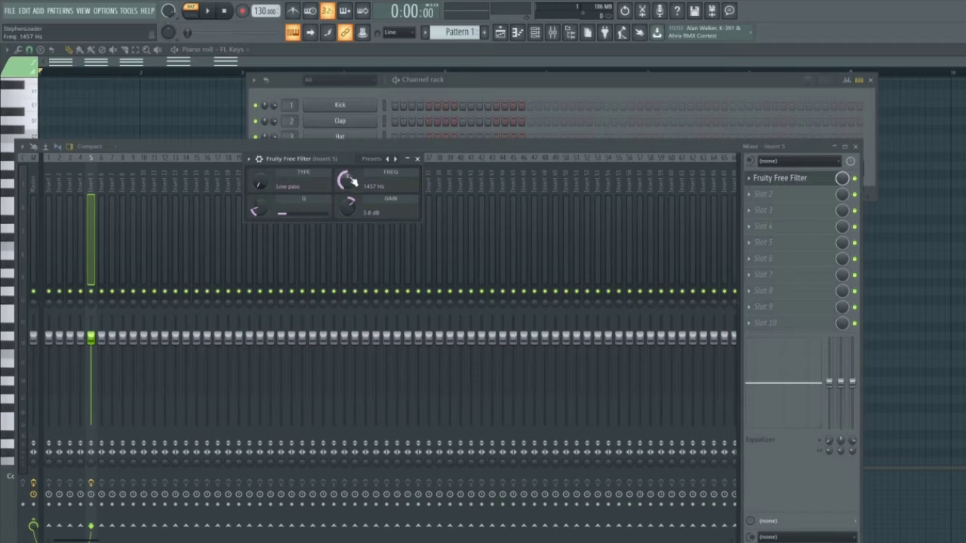
pyautogui.moveTo(352, 183); pyautogui.dragTo(352, 144)
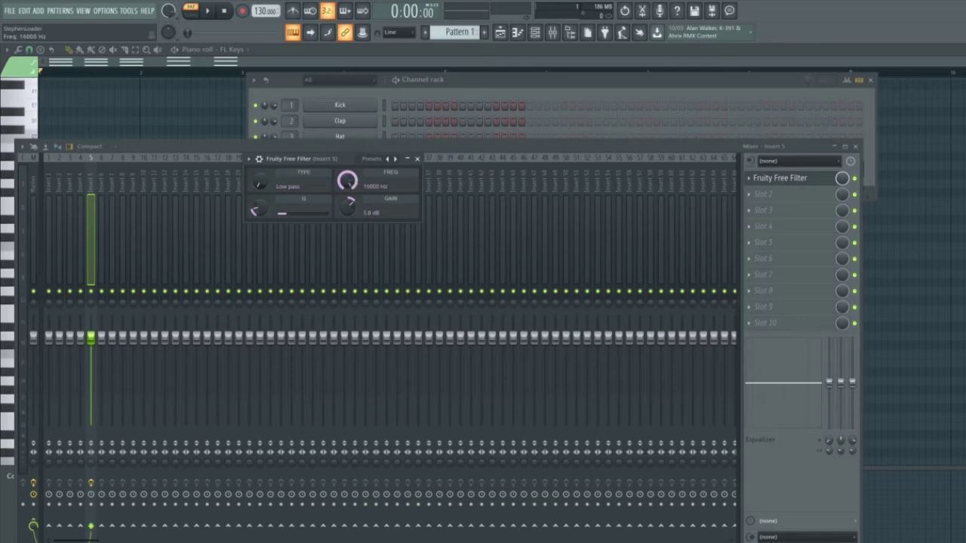
pyautogui.click(210, 13)
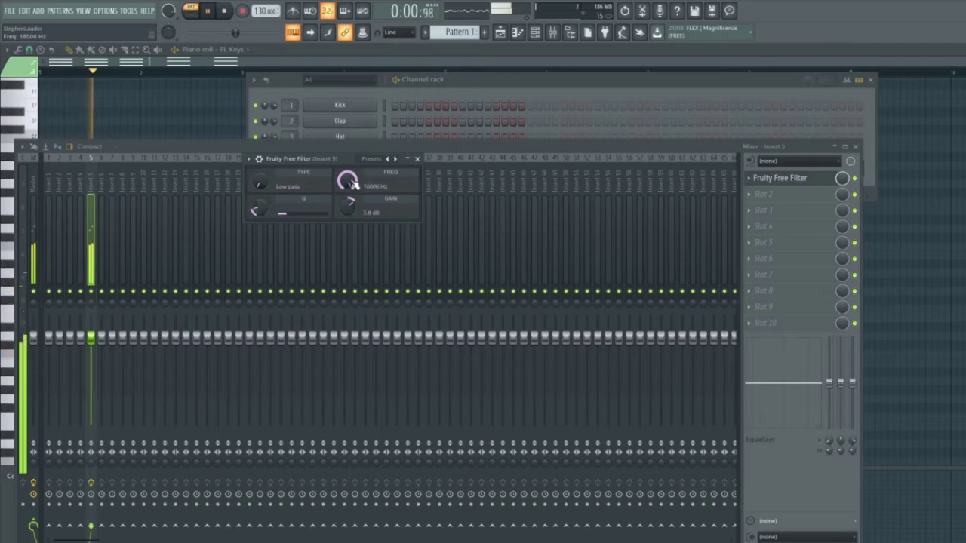
pyautogui.press('space')
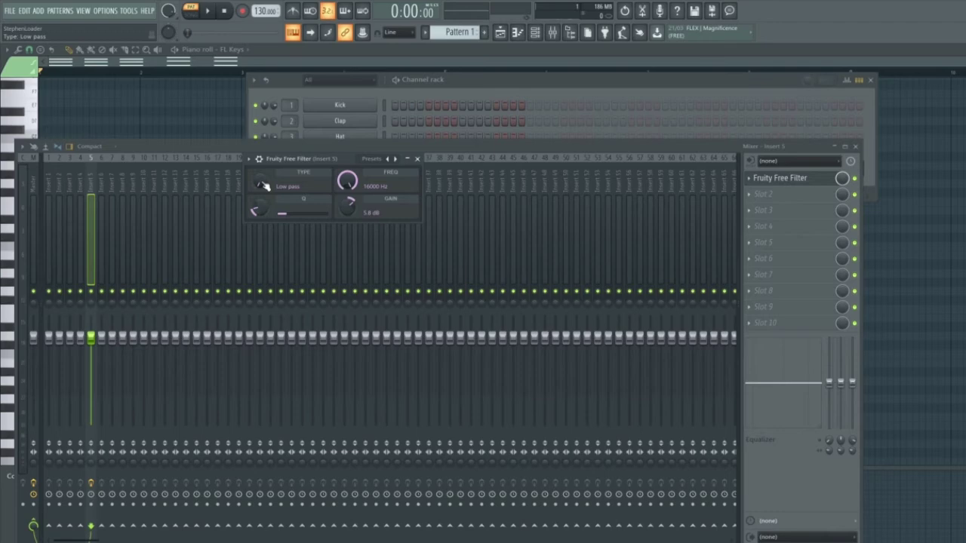
# Set the filter type to High pass and sweep the cutoff during playback, ending at 18 Hz
pyautogui.moveTo(264, 185); pyautogui.dragTo(264, 172)
pyautogui.moveTo(347, 181)
pyautogui.mouseDown()
pyautogui.moveTo(347, 226)
pyautogui.moveTo(349, 187)
pyautogui.mouseUp()
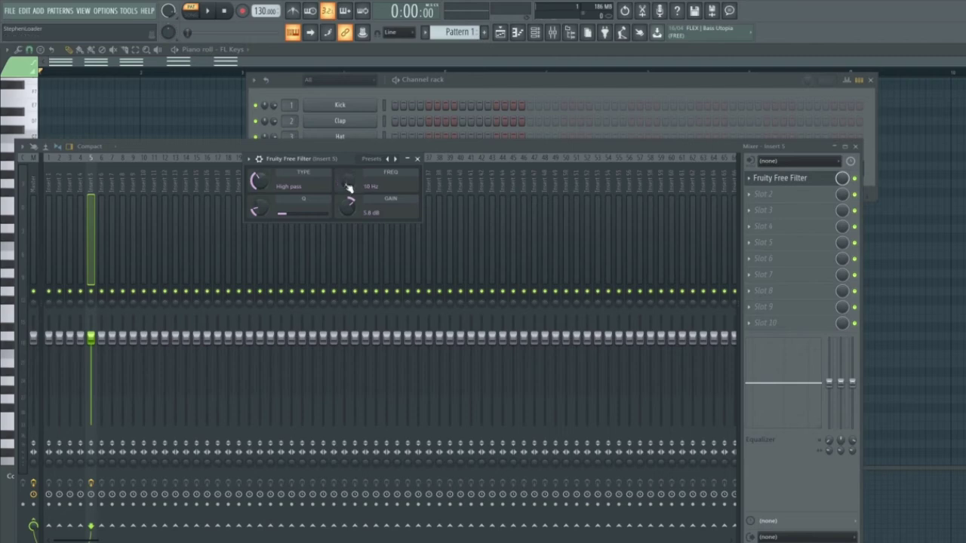
pyautogui.click(210, 13)
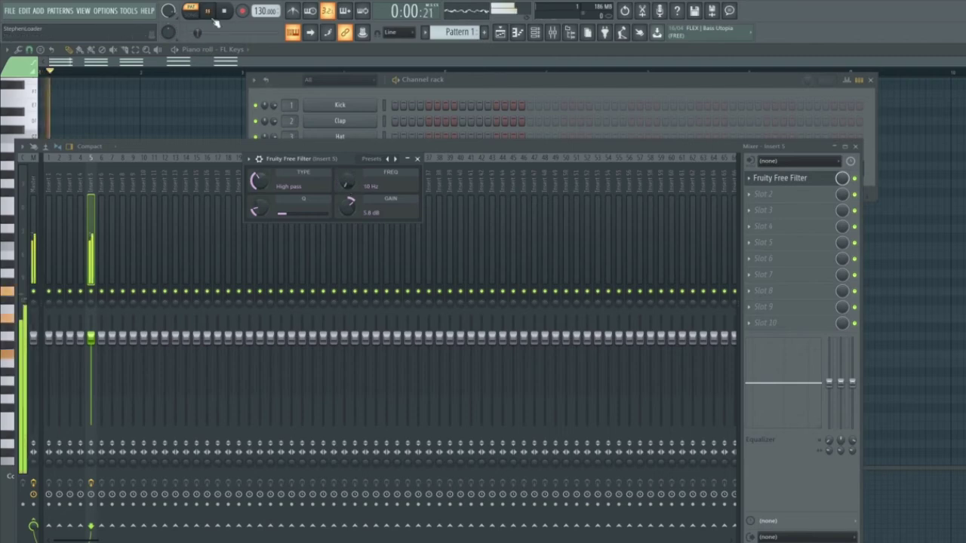
pyautogui.moveTo(347, 185)
pyautogui.mouseDown()
pyautogui.moveTo(347, 139)
pyautogui.moveTo(347, 168)
pyautogui.mouseUp()
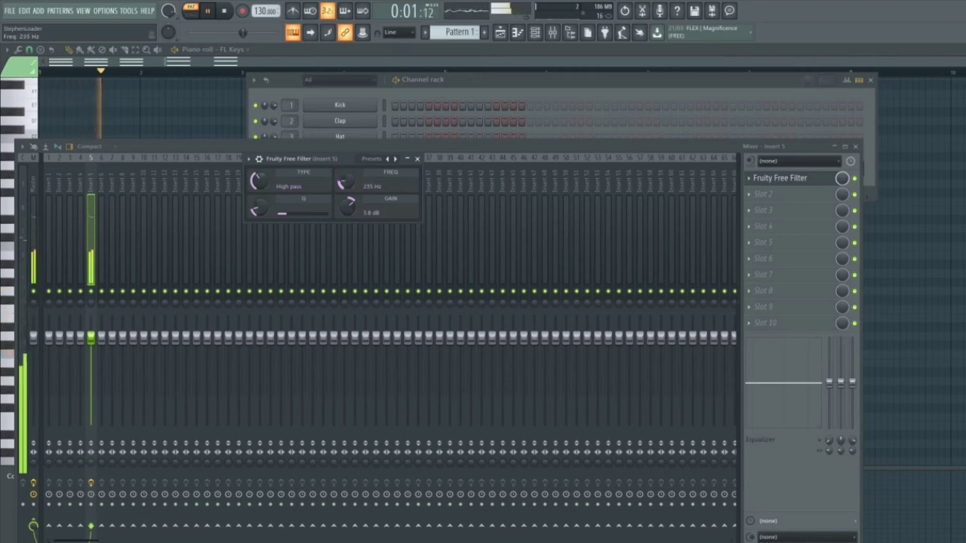
pyautogui.click(225, 12)
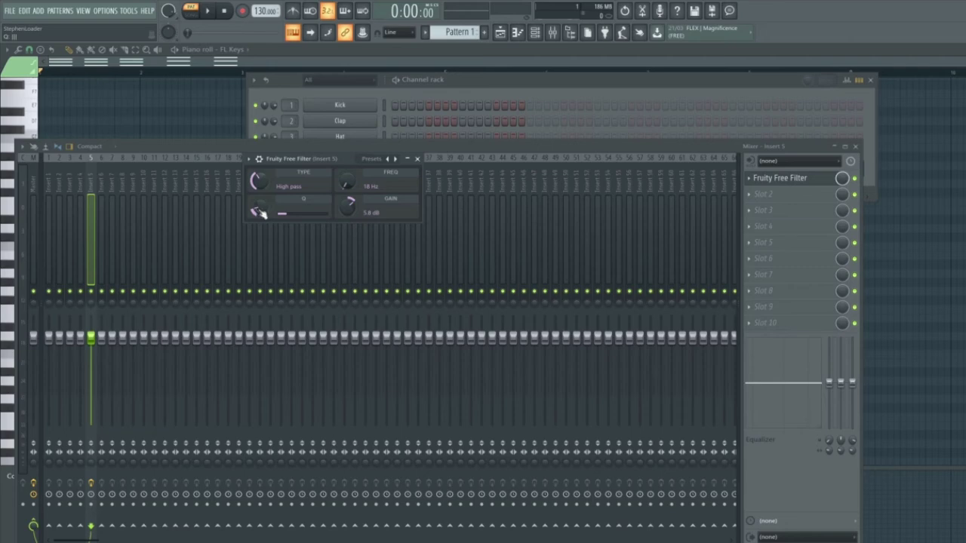
# Turn Q up for high resonance, then sweep the cutoff during playback, ending at 10 Hz
pyautogui.moveTo(259, 213); pyautogui.dragTo(259, 188)
pyautogui.press('space')
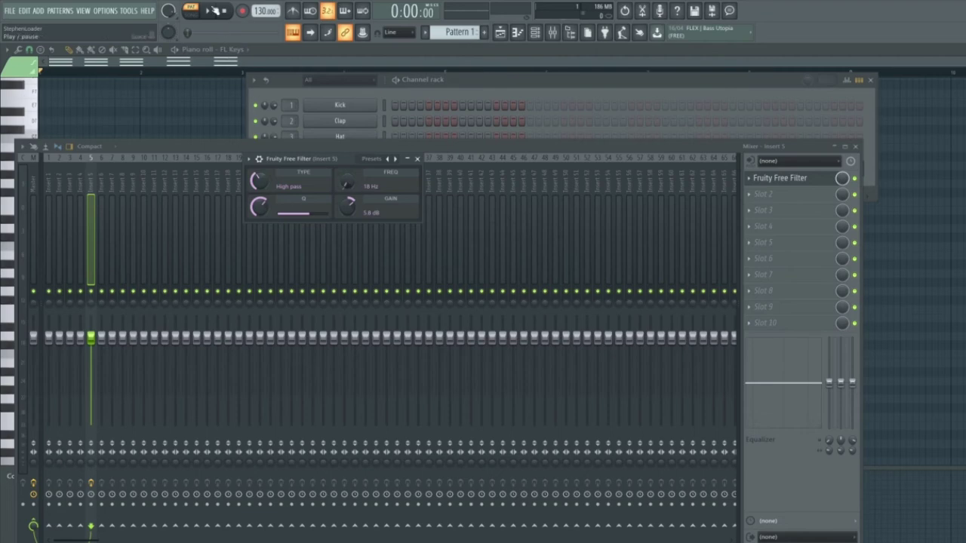
pyautogui.moveTo(354, 192)
pyautogui.mouseDown()
pyautogui.moveTo(353, 150)
pyautogui.moveTo(353, 181)
pyautogui.mouseUp()
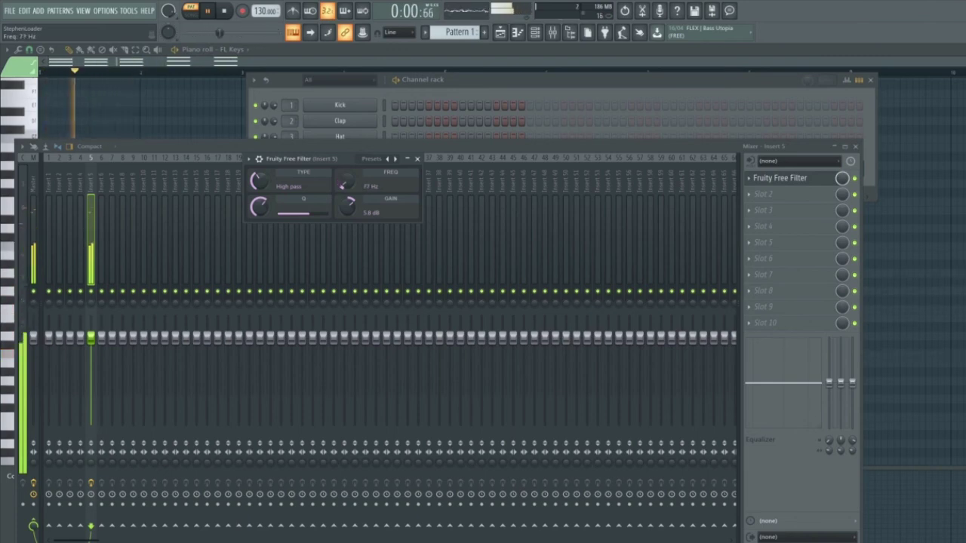
pyautogui.press('space')
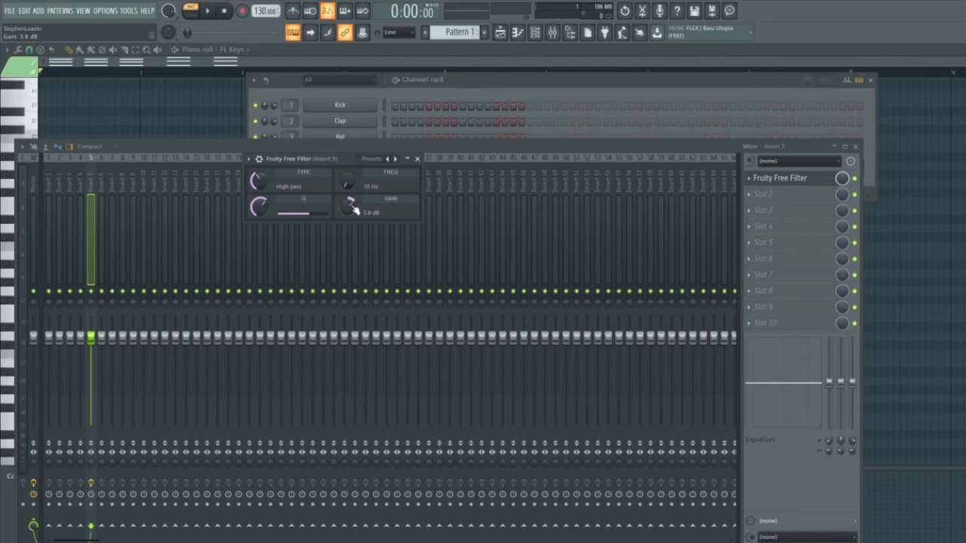
# Lower the filter gain to -7.2 dB, then sweep the cutoff during playback, ending at 19 Hz
pyautogui.moveTo(350, 201); pyautogui.dragTo(355, 211)
pyautogui.press('space')
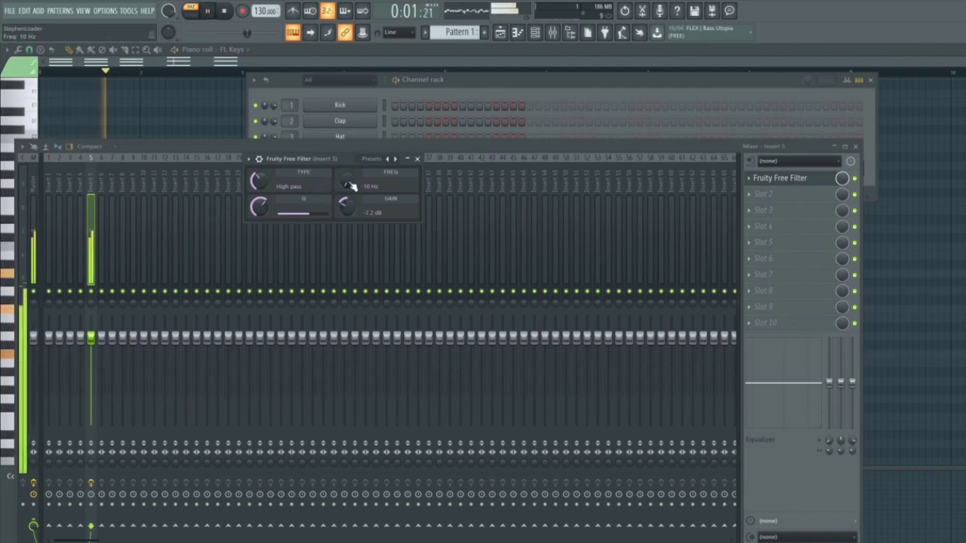
pyautogui.moveTo(349, 183)
pyautogui.mouseDown()
pyautogui.moveTo(340, 190)
pyautogui.moveTo(342, 172)
pyautogui.moveTo(343, 190)
pyautogui.mouseUp()
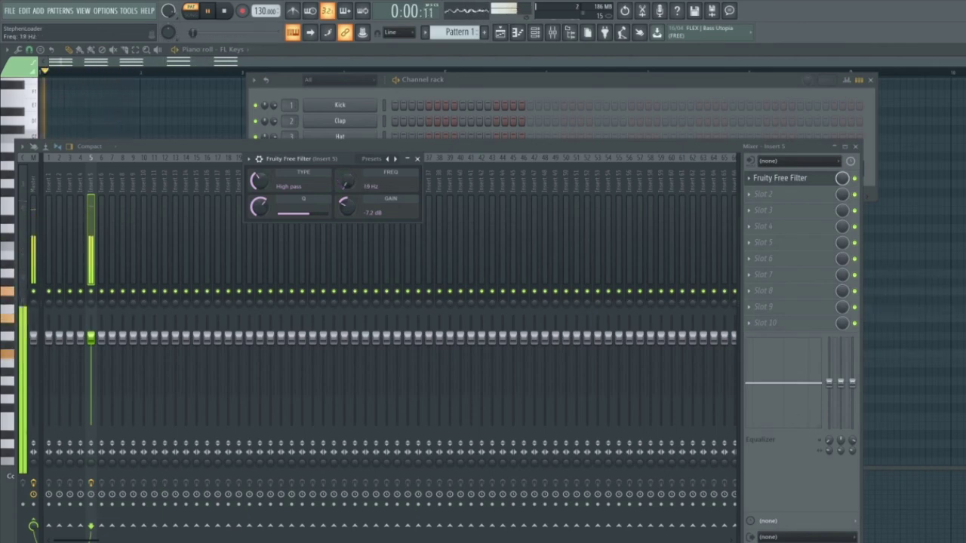
pyautogui.press('space')
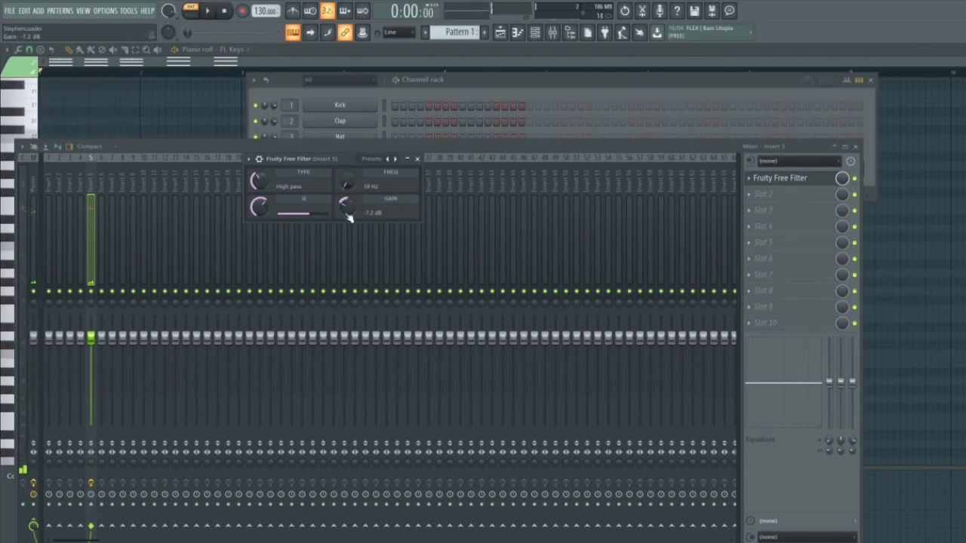